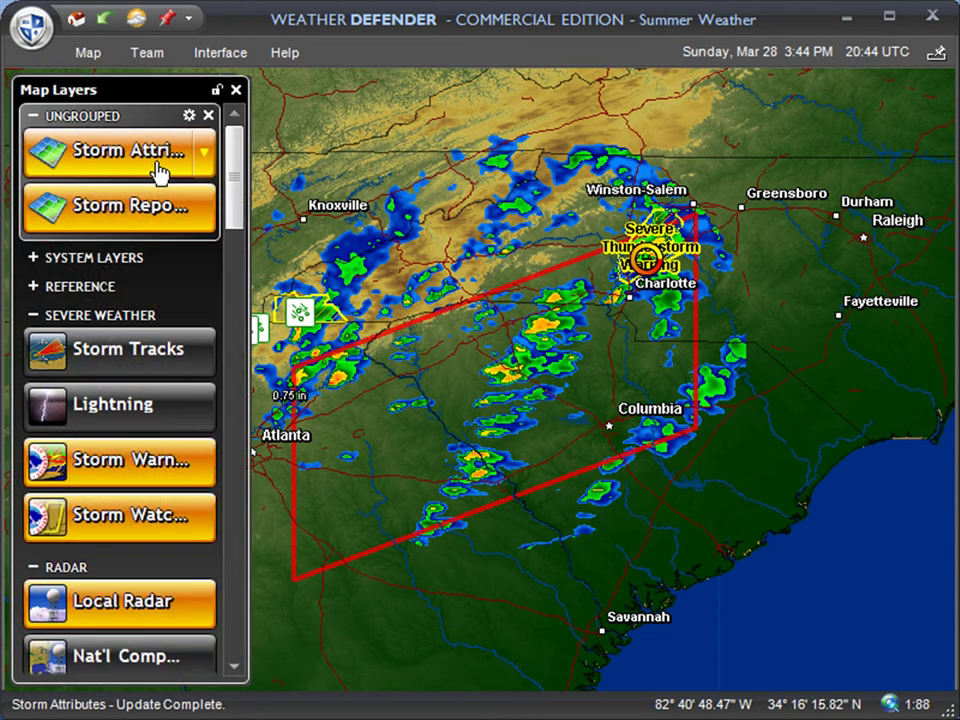
# Remove the Storm Reports layer from the map, confirming with Yes
pyautogui.click(206, 213)
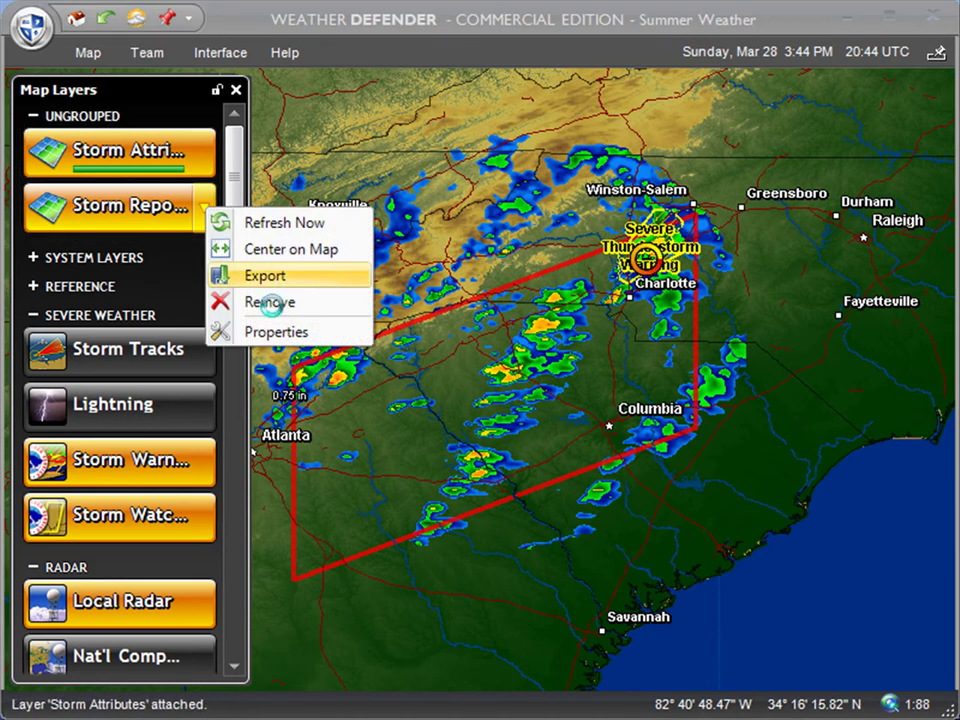
pyautogui.click(270, 304)
pyautogui.click(536, 428)
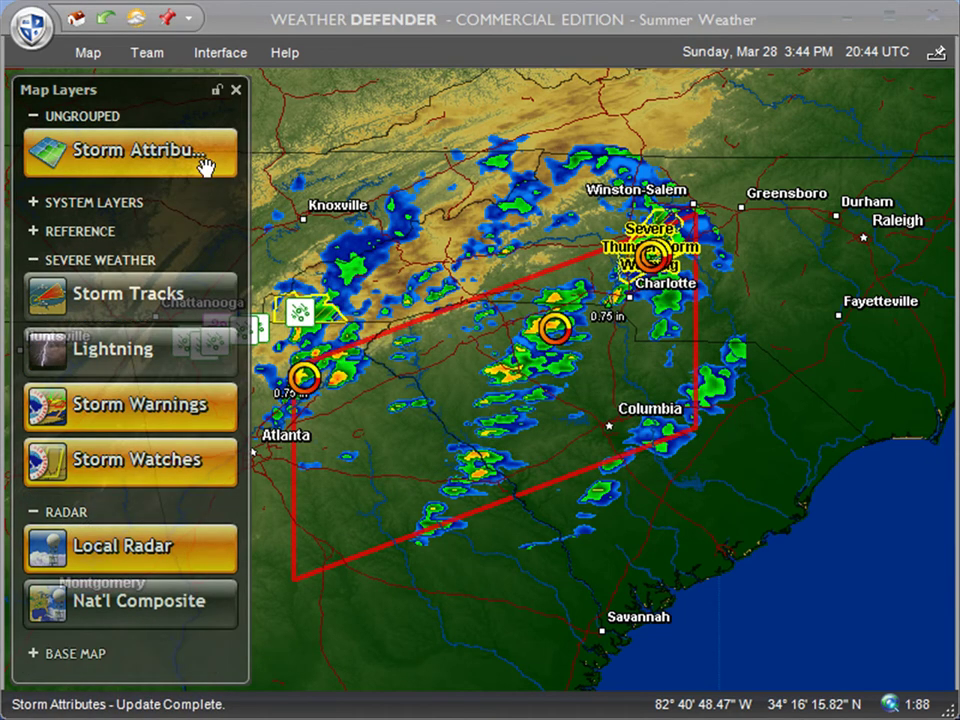
# Remove the Storm Attributes layer via its right-click menu, confirming with Yes
pyautogui.rightClick(229, 160)
pyautogui.click(318, 248)
pyautogui.click(594, 440)
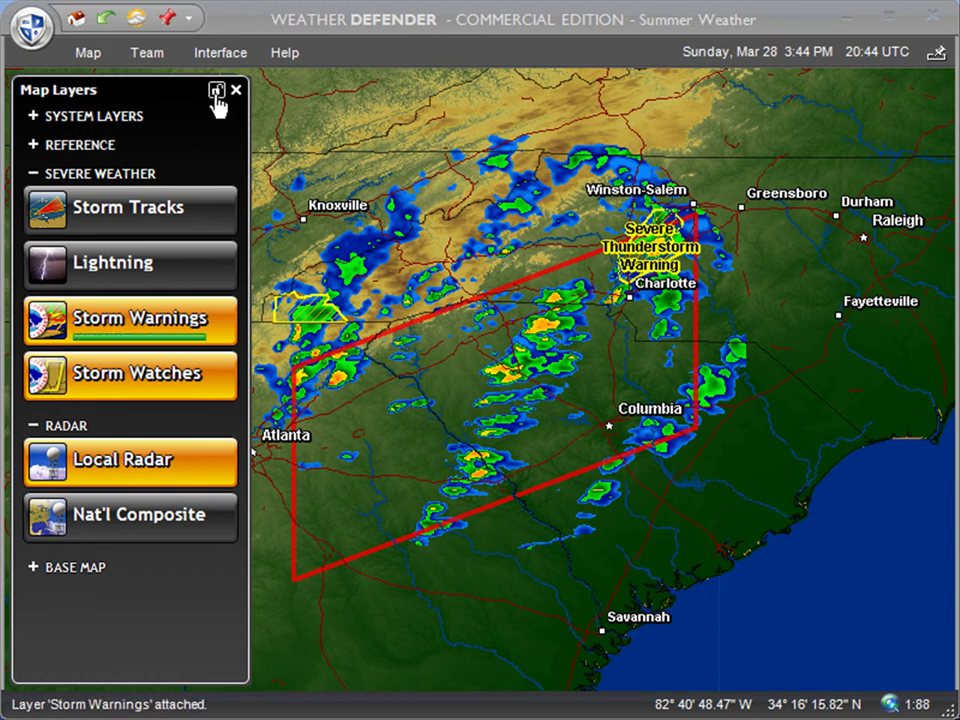
# With the Map tab's Perimeter tool, draw a circle north-west of Columbia with a 164 mi radius
pyautogui.click(88, 56)
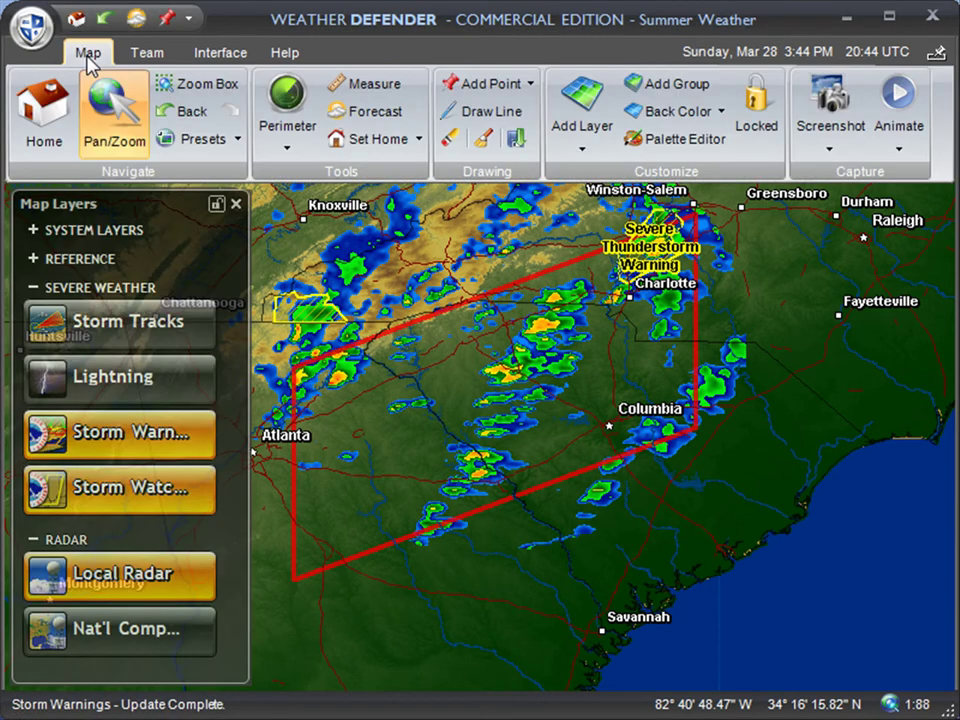
pyautogui.click(287, 112)
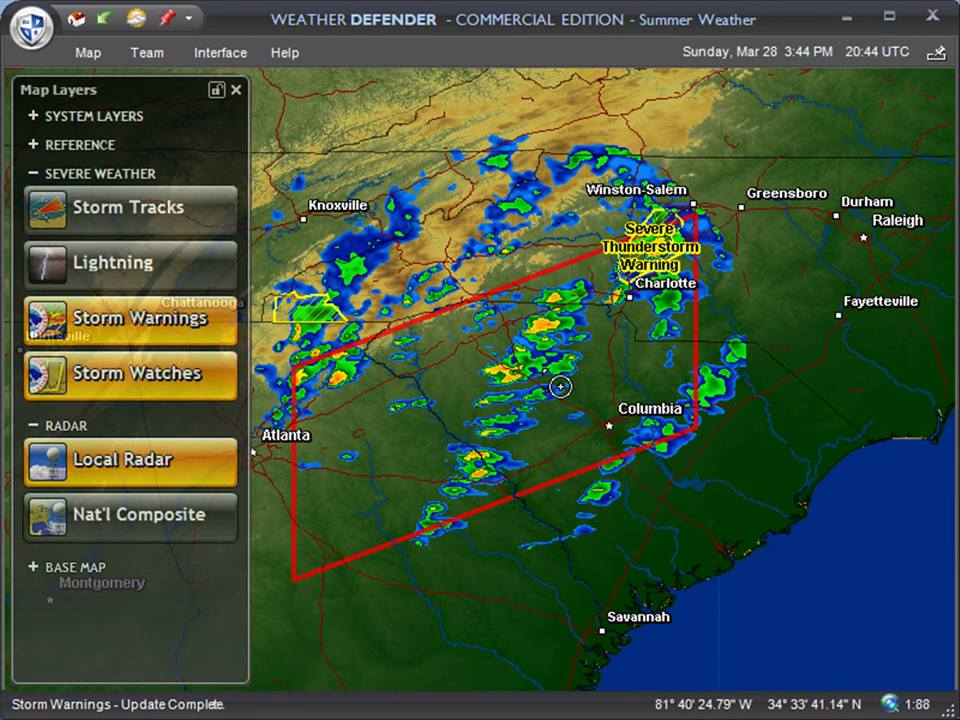
pyautogui.moveTo(541, 342); pyautogui.dragTo(622, 356)
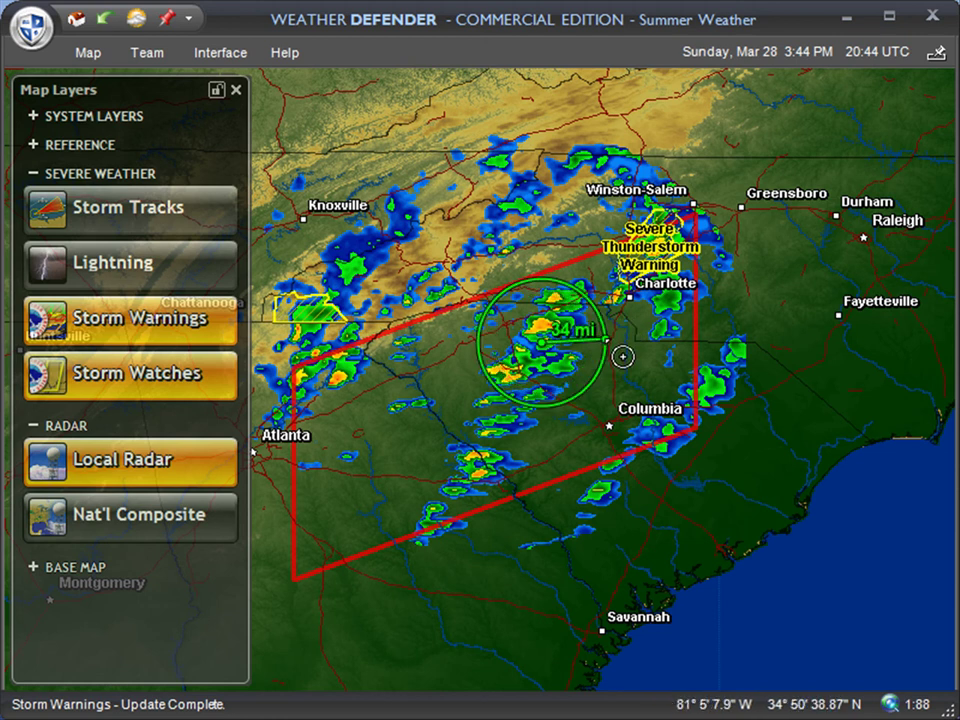
pyautogui.moveTo(622, 356); pyautogui.dragTo(863, 381)
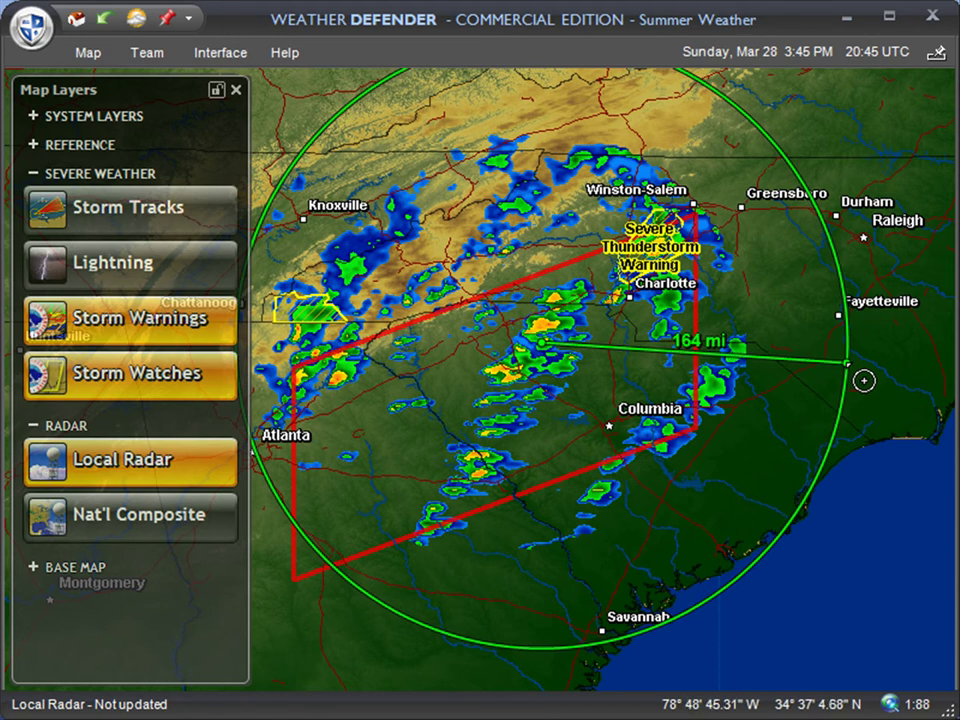
# Finish the circle and enter the nickname 'My Hail Perimeter' in Perimeter Settings
pyautogui.click(840, 362)
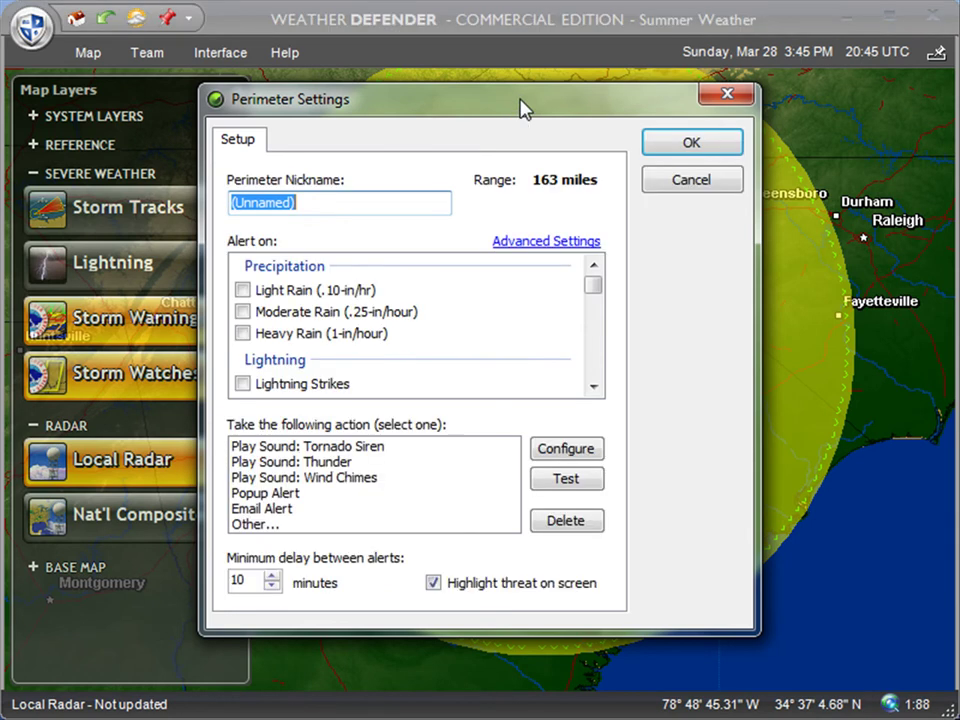
pyautogui.moveTo(519, 108); pyautogui.dragTo(109, 143)
pyautogui.moveTo(13, 136); pyautogui.dragTo(432, 75)
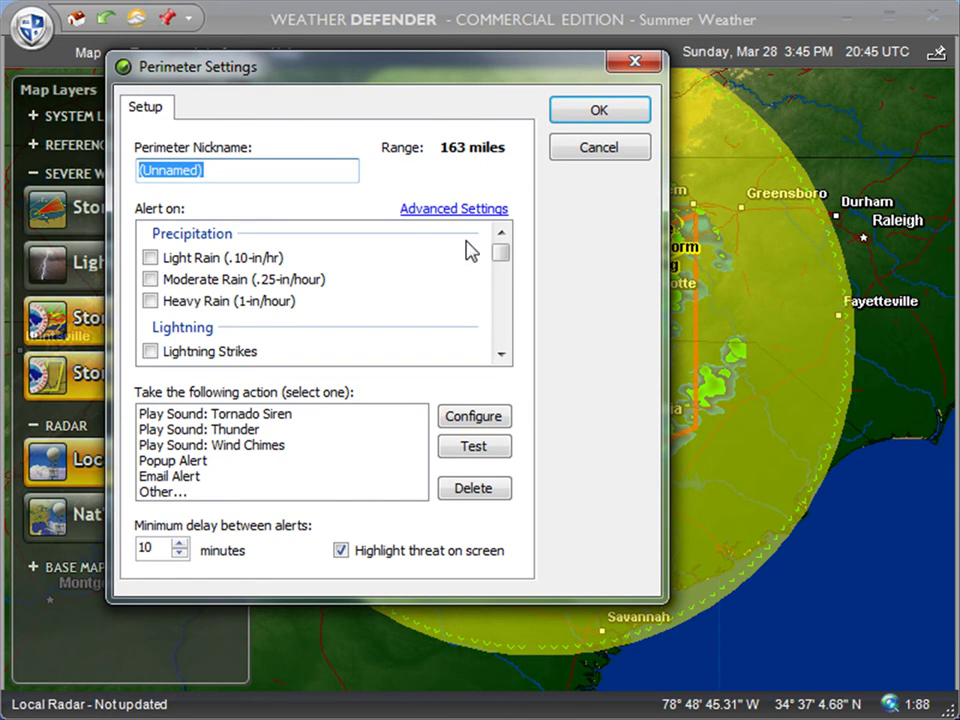
pyautogui.write('My Hail Perimeter')
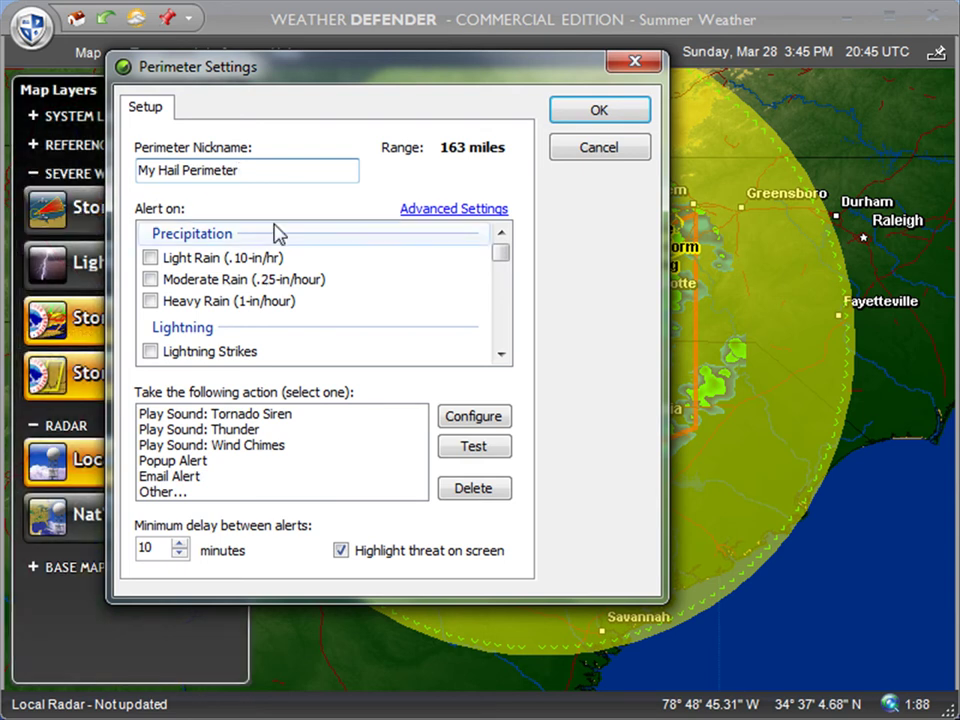
# Scroll Alert on to Radar Indicated Threats and tick Large Hail (greater than 1-inch)
pyautogui.moveTo(503, 257); pyautogui.dragTo(503, 269)
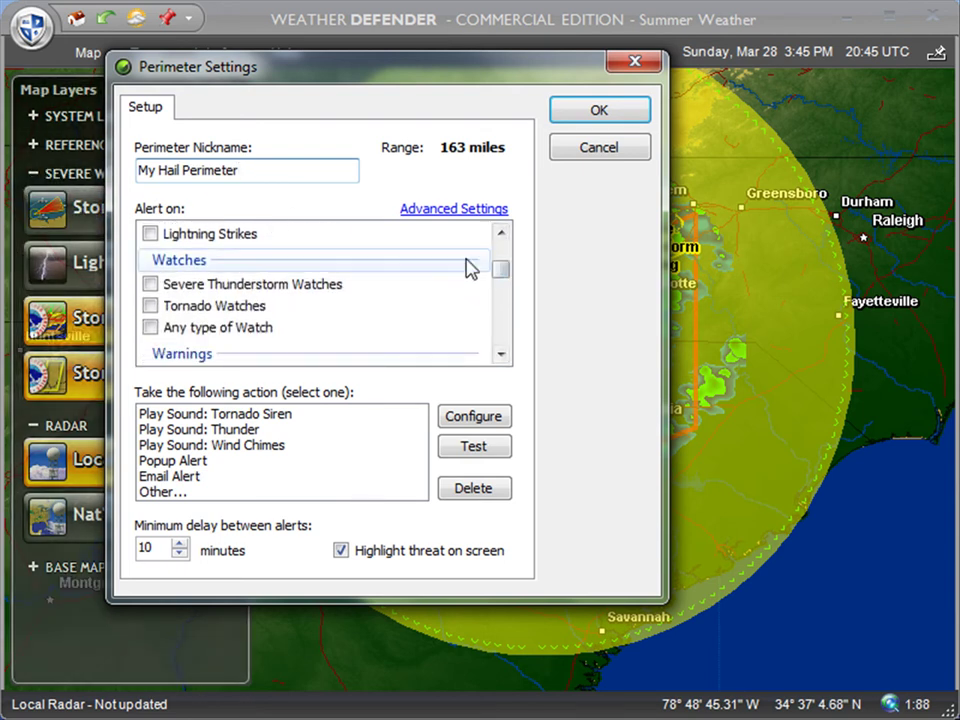
pyautogui.moveTo(501, 285); pyautogui.dragTo(503, 336)
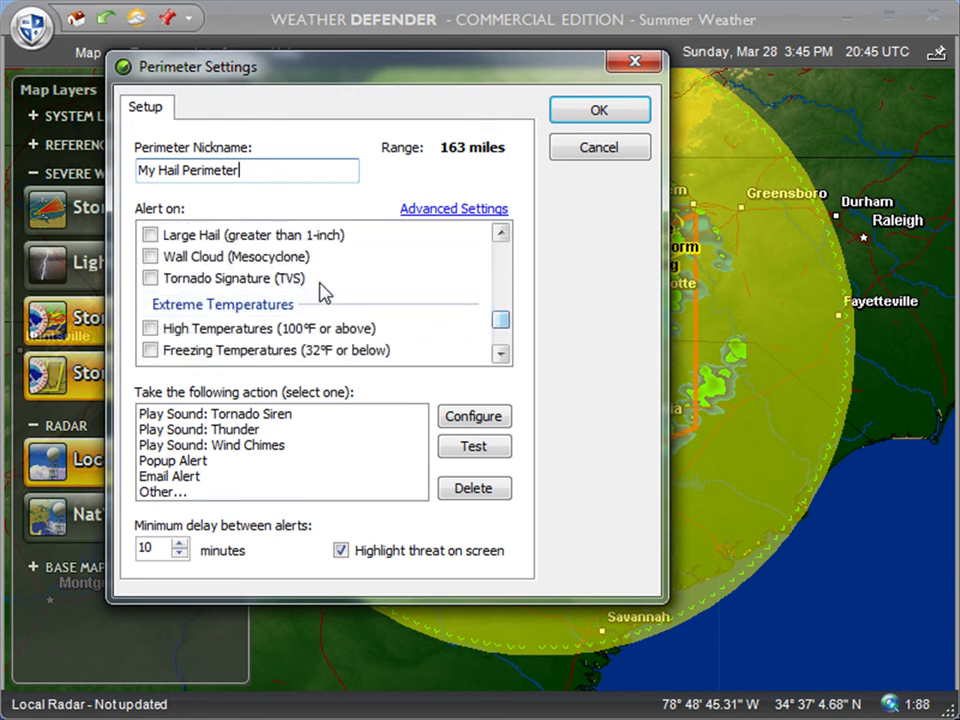
pyautogui.click(501, 232)
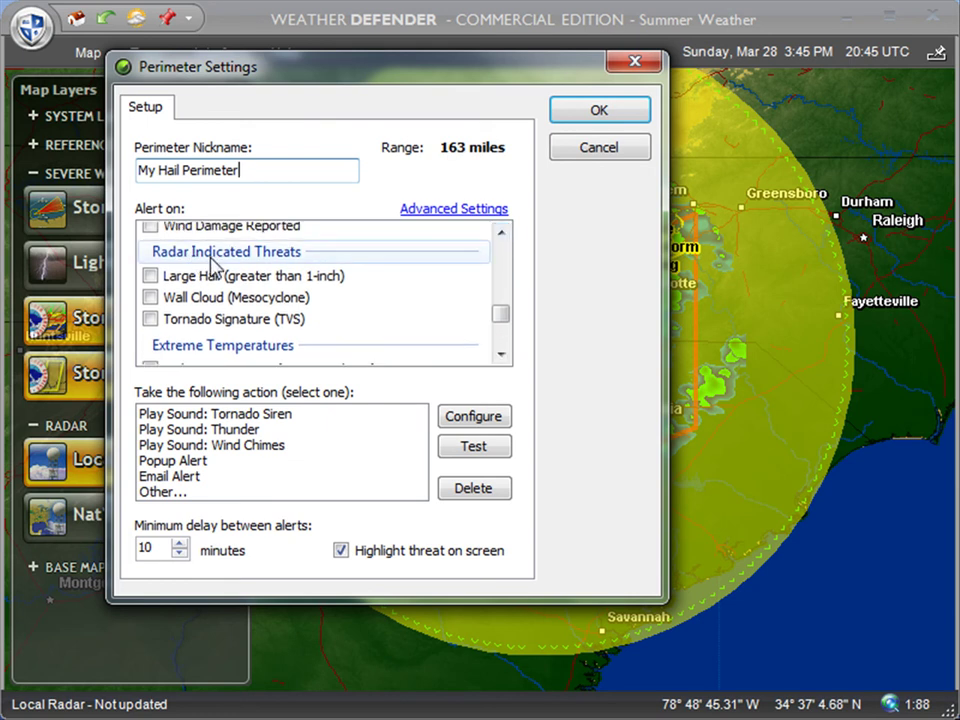
pyautogui.click(150, 275)
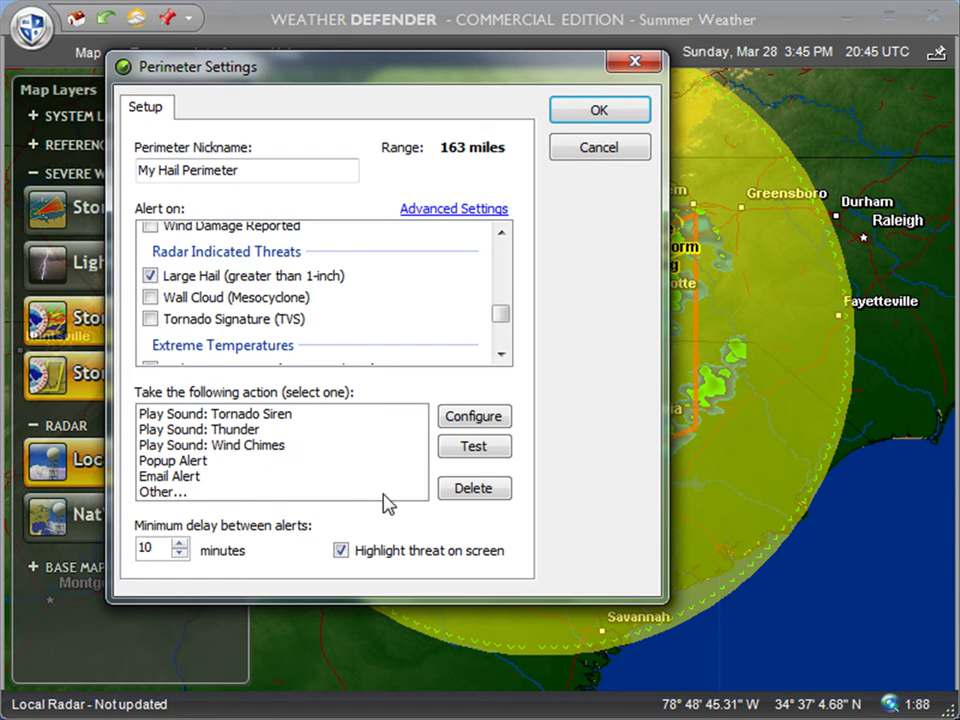
# Test the Play Sound: Thunder action, then test the Popup Alert action
pyautogui.click(211, 430)
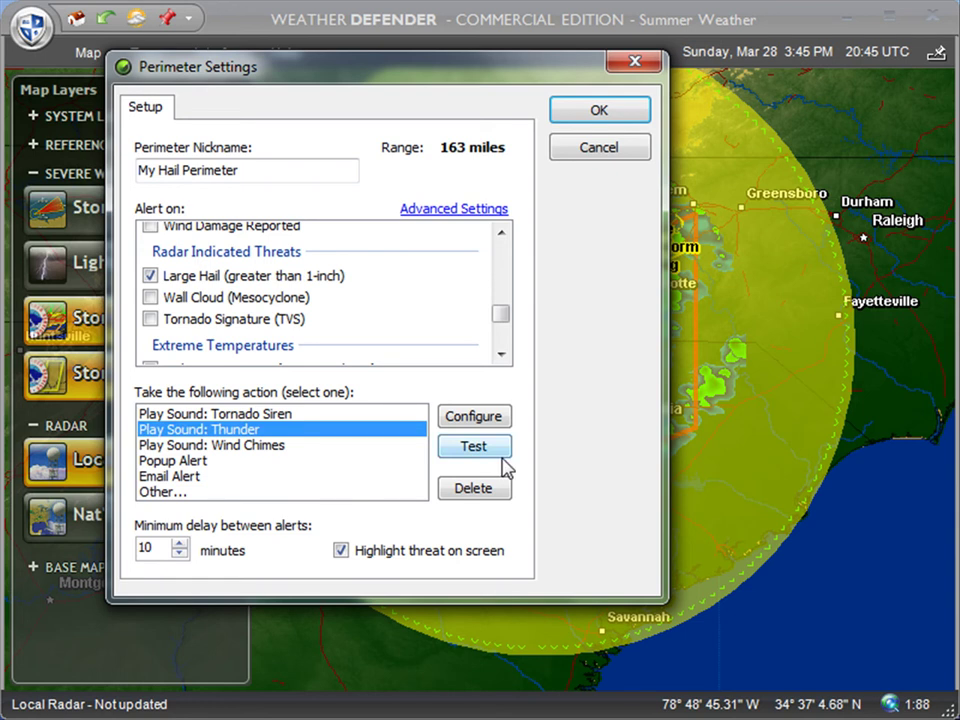
pyautogui.click(463, 452)
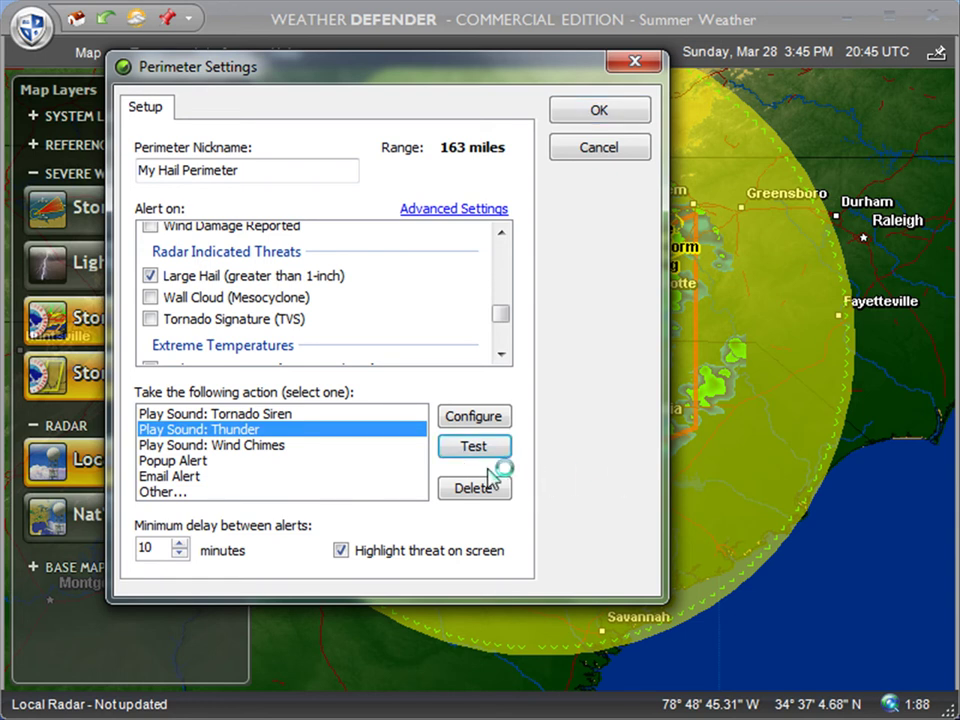
pyautogui.click(186, 463)
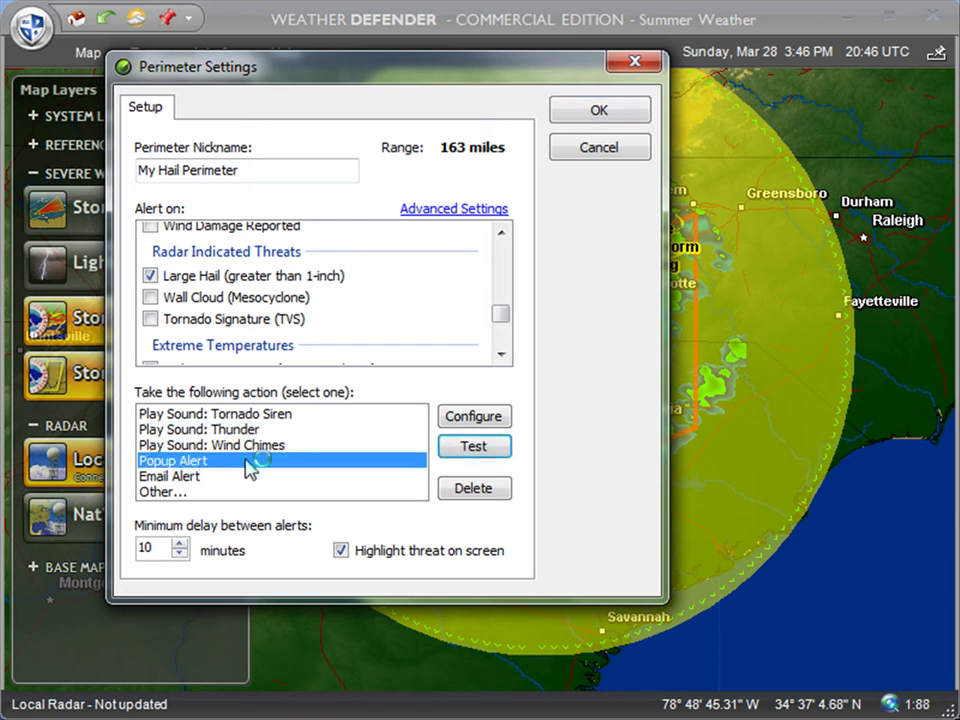
pyautogui.click(463, 452)
# Close the test breach alert and select Email Alert as the action
pyautogui.moveTo(5, 3); pyautogui.dragTo(579, 150)
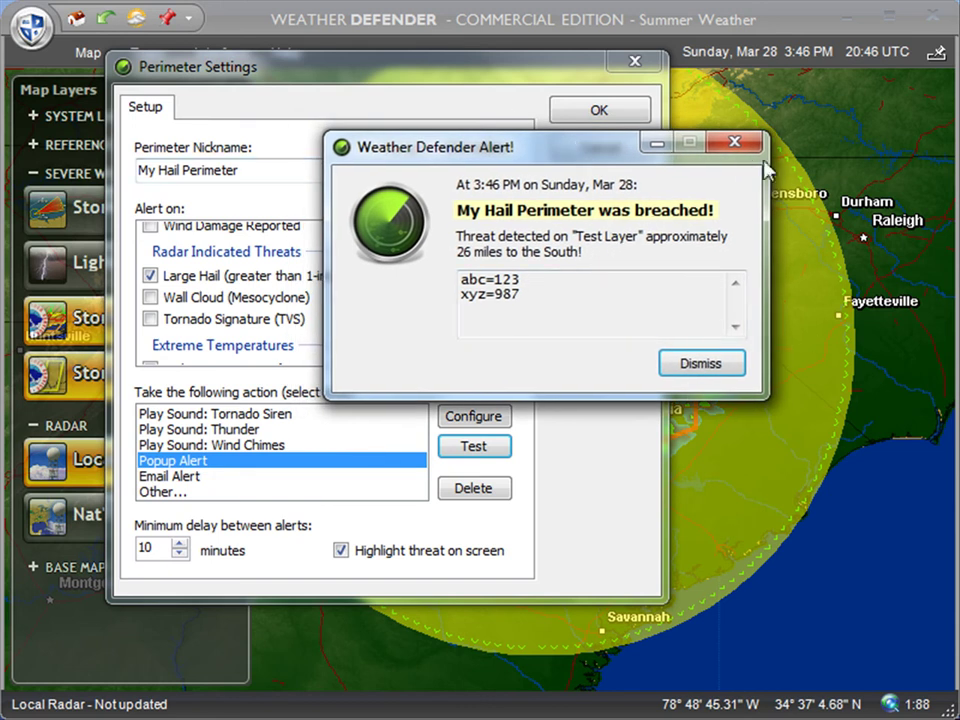
pyautogui.click(735, 148)
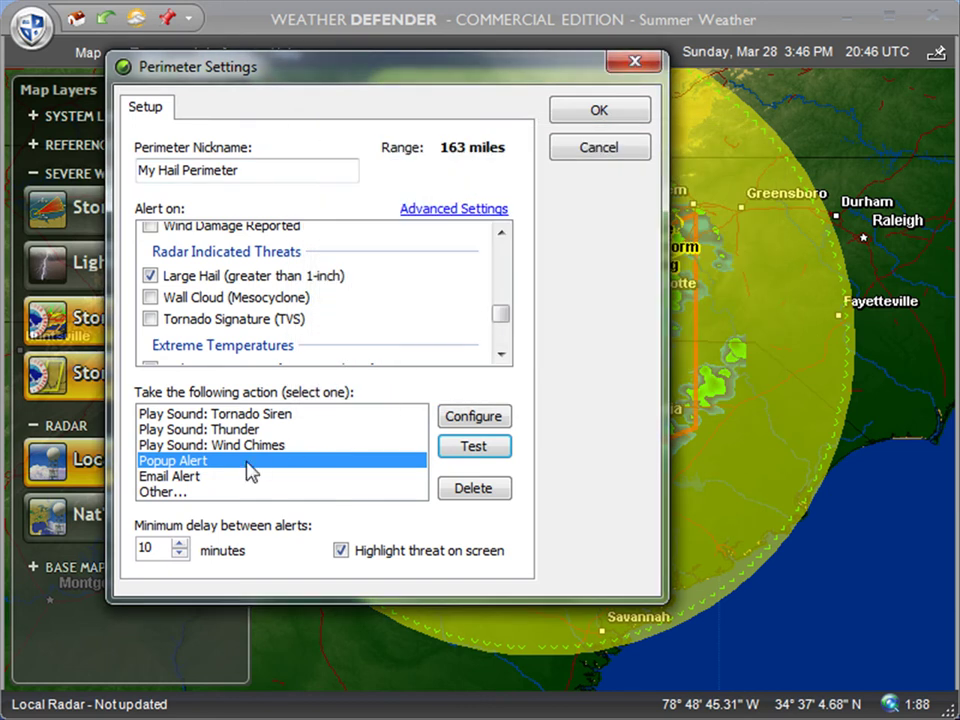
pyautogui.click(205, 477)
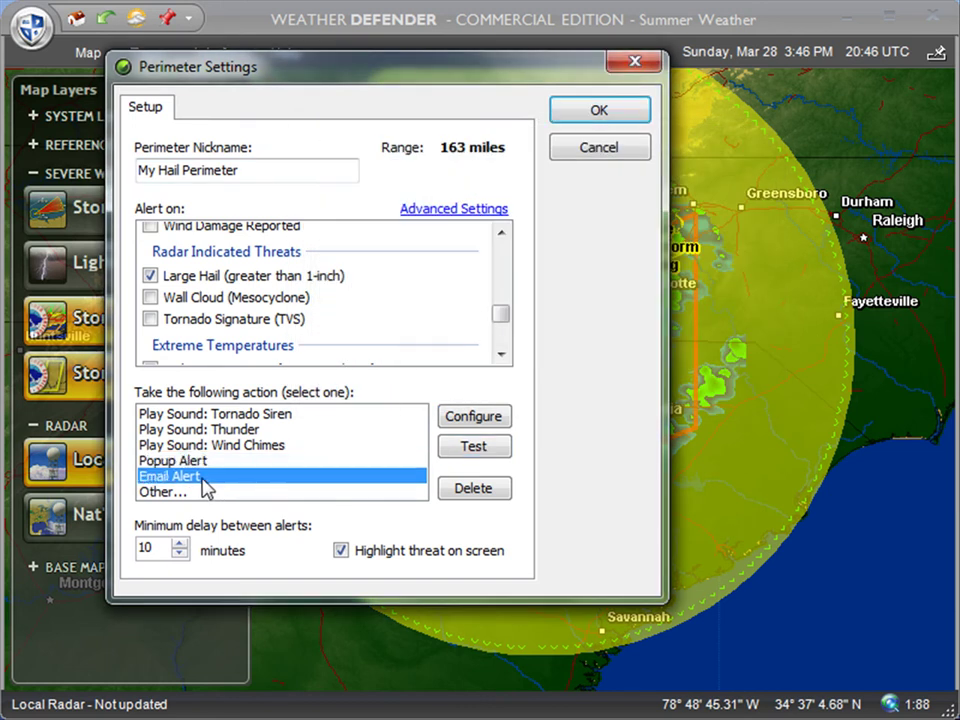
# Open Email Alert Settings, cancel without changes, and reselect Popup Alert as the action
pyautogui.click(474, 425)
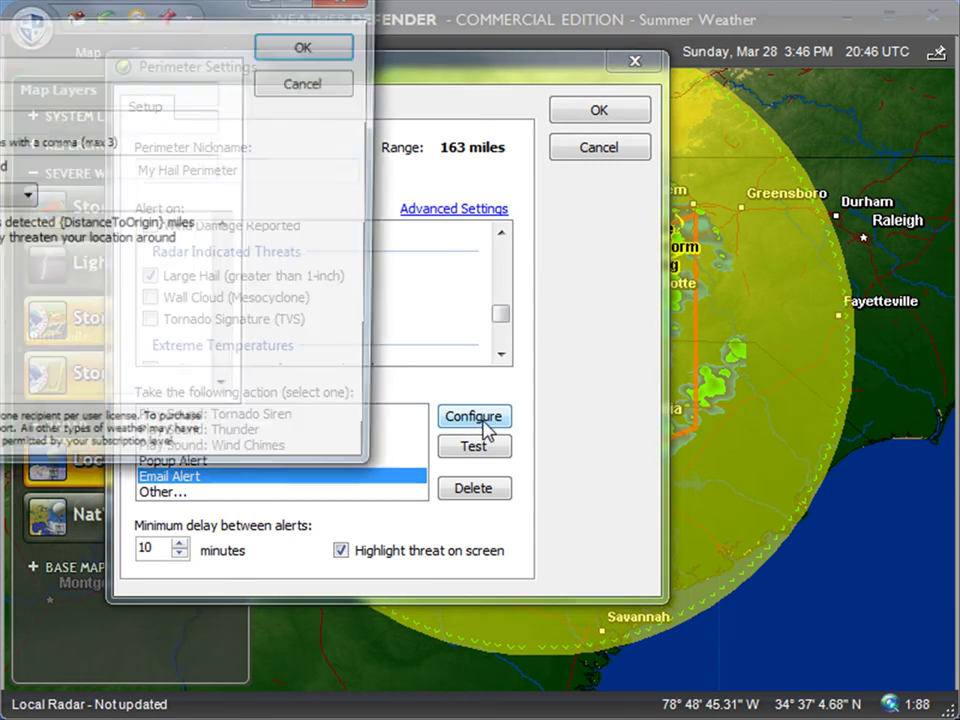
pyautogui.moveTo(171, 12); pyautogui.dragTo(499, 140)
pyautogui.click(213, 217)
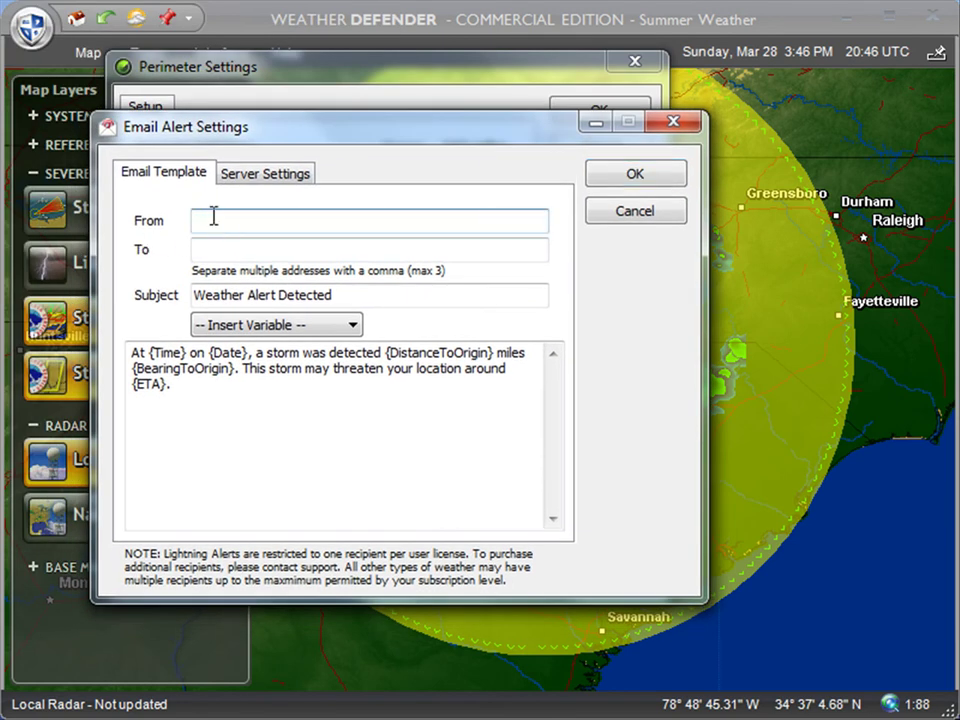
pyautogui.click(621, 212)
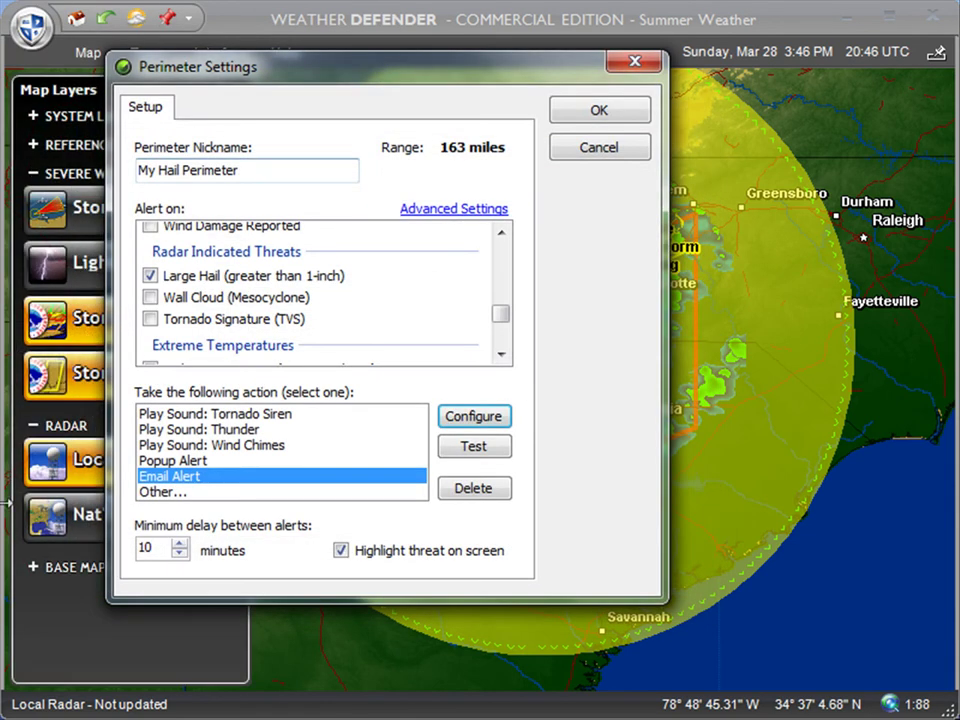
pyautogui.click(225, 460)
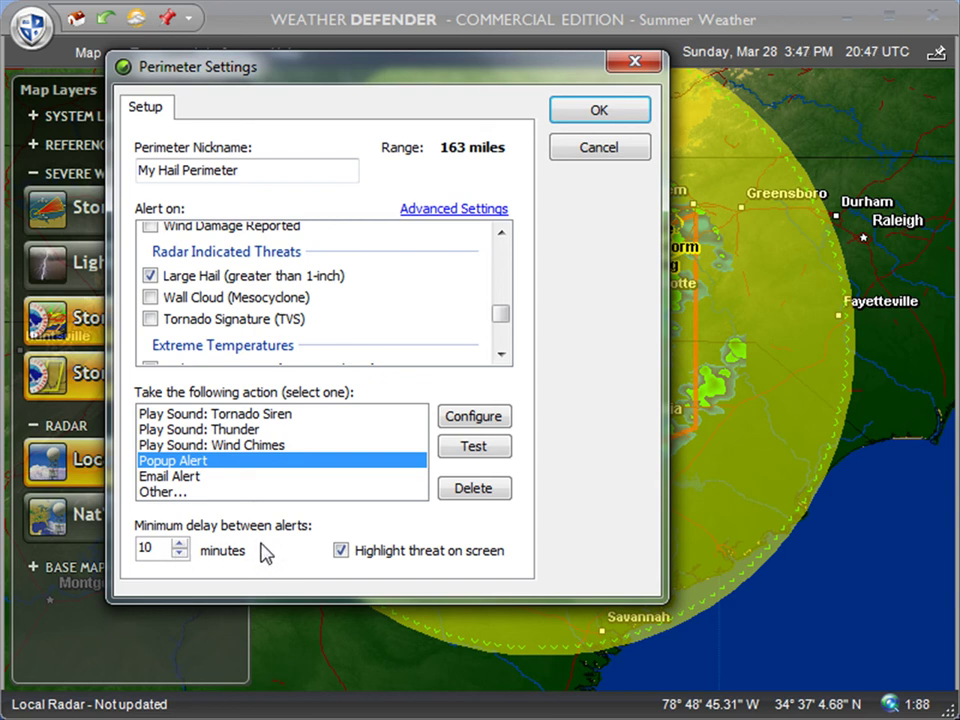
# Save the perimeter with OK so its dashed circle shows on the radar map
pyautogui.click(602, 118)
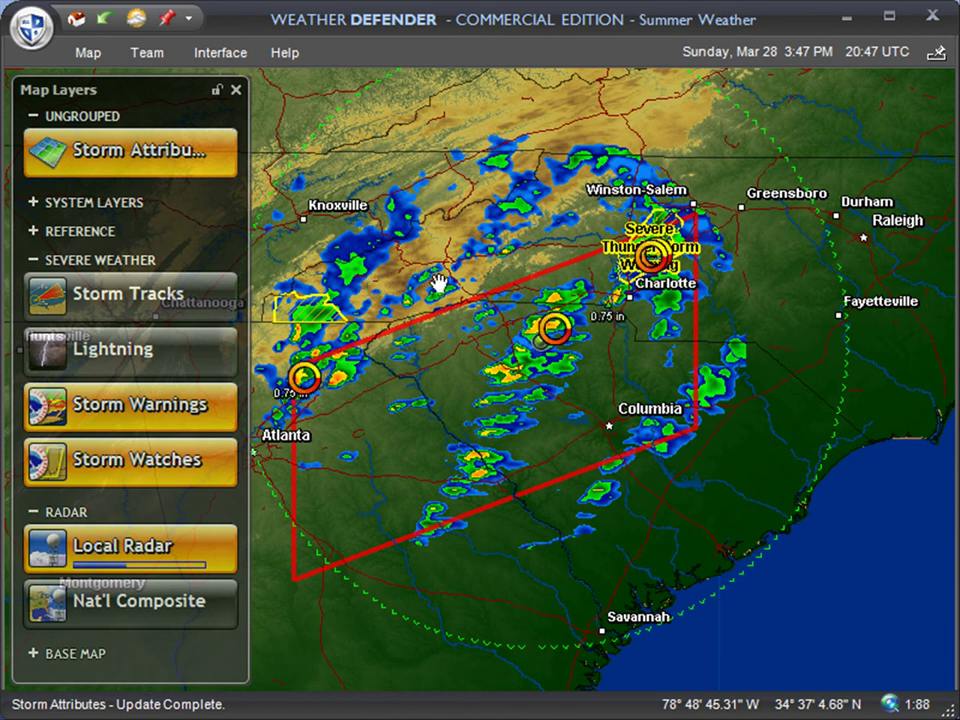
pyautogui.moveTo(133, 154)
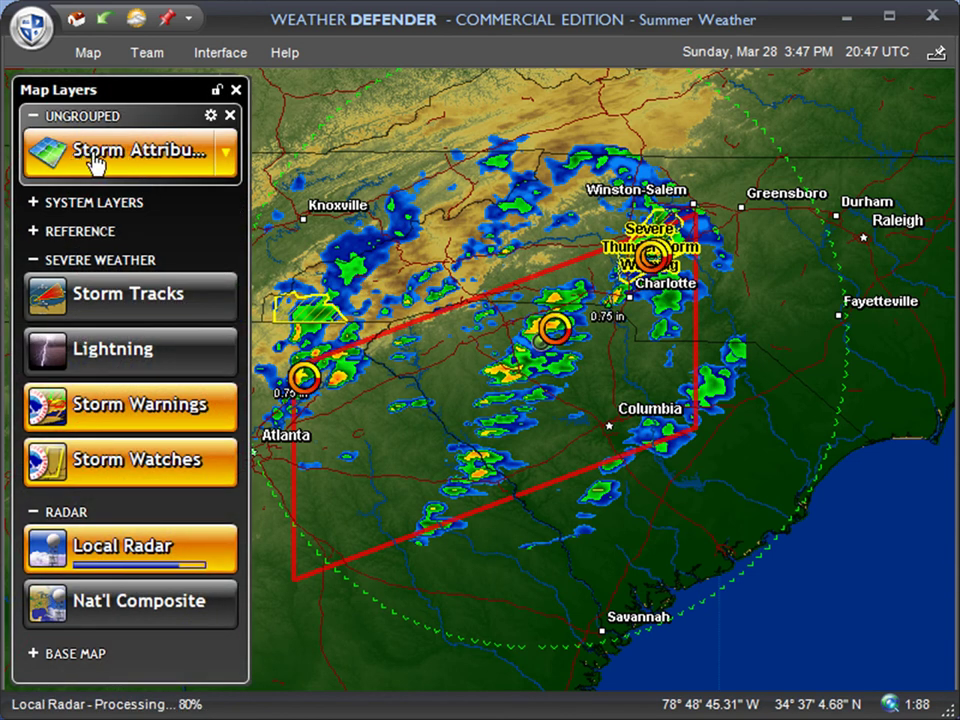